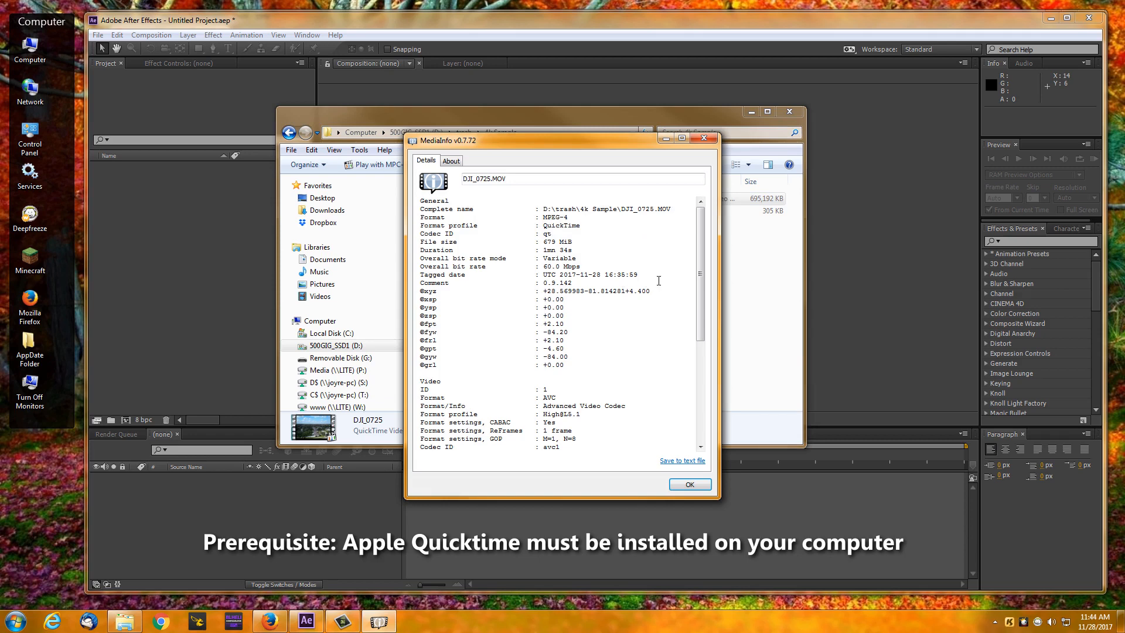
Examine the overall bit rate, width and height of DJI_0725.MOV in the media details, and close the report
left_click_drag(588, 266, 545, 270)
left_click_drag(701, 269, 691, 354)
left_click_drag(593, 332, 543, 333)
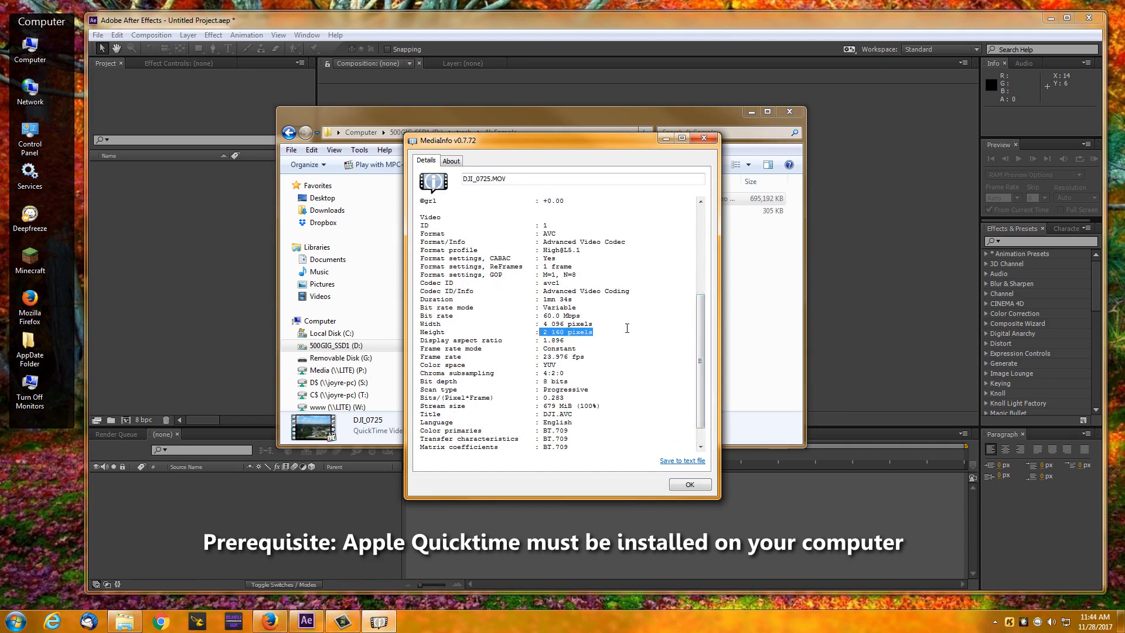
left_click_drag(600, 323, 545, 324)
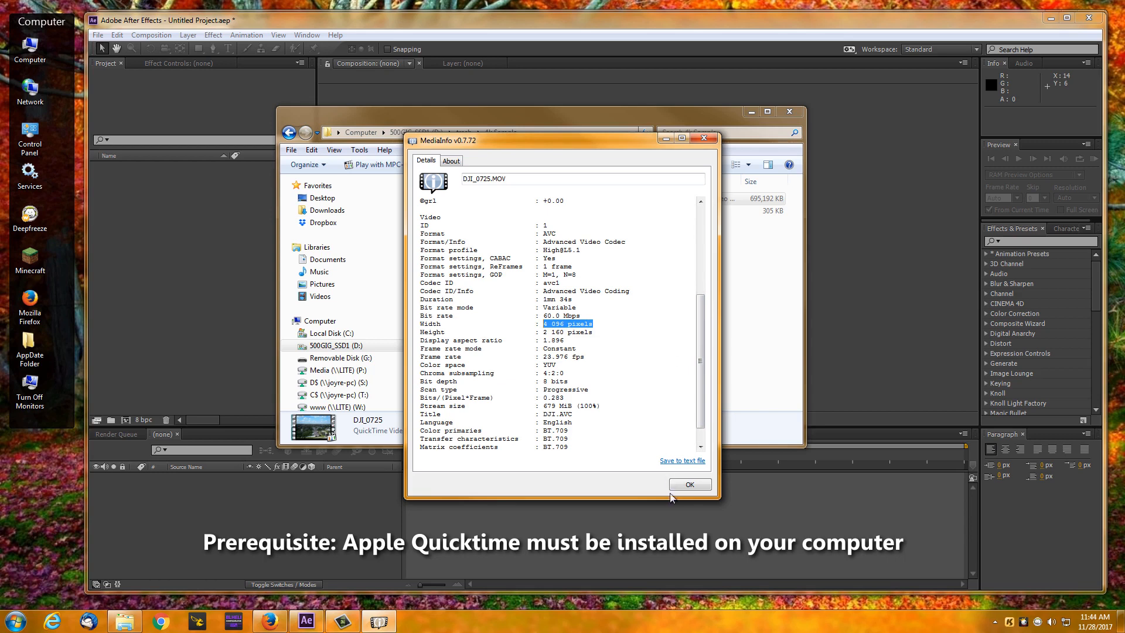
left_click(688, 485)
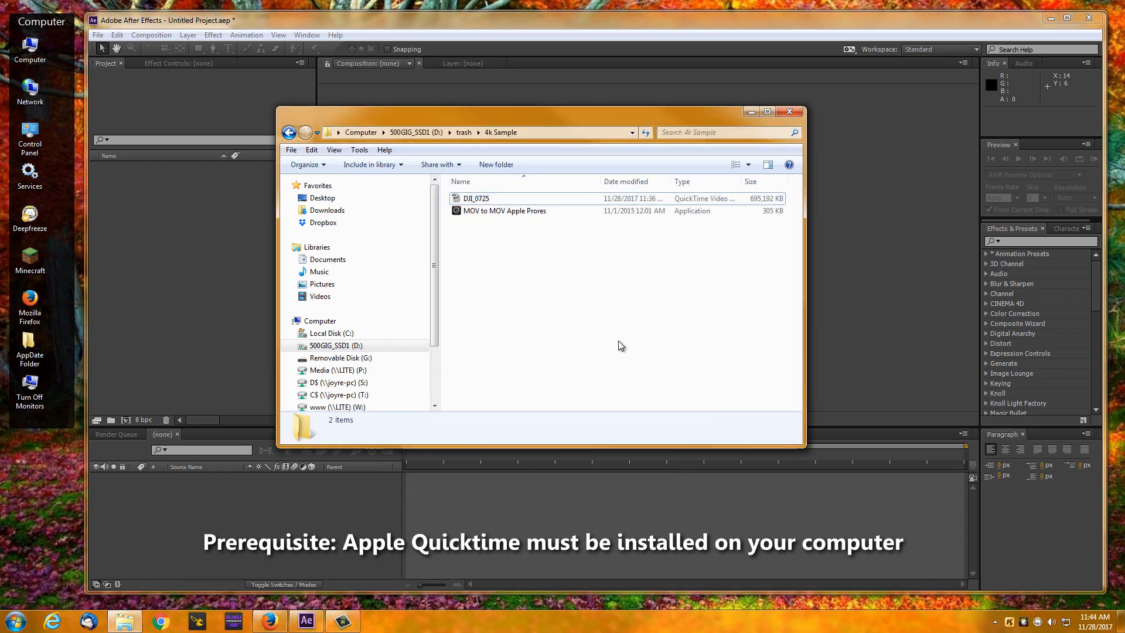
Run the MOV to MOV Apple Prores converter from the 4k Sample folder
left_click(495, 213)
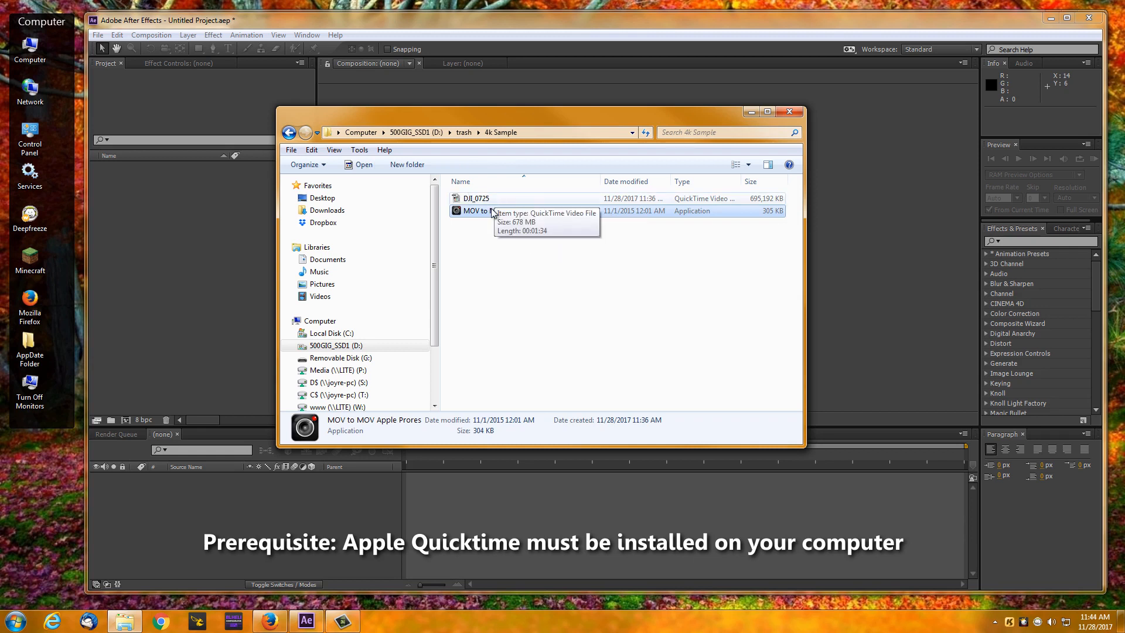
left_click(488, 237)
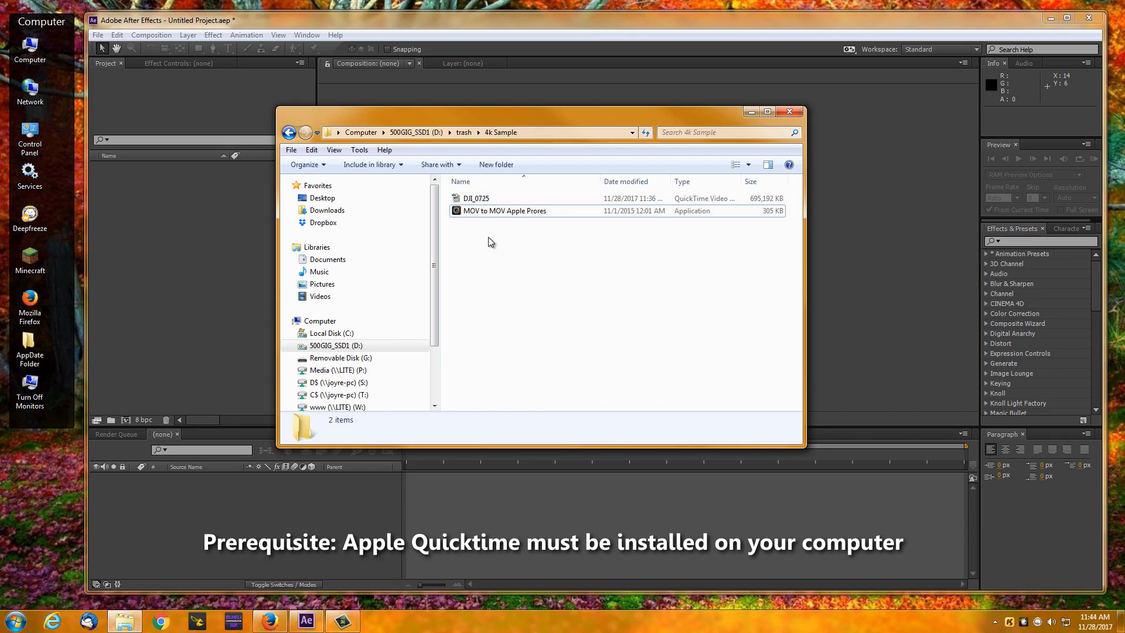
double_click(510, 213)
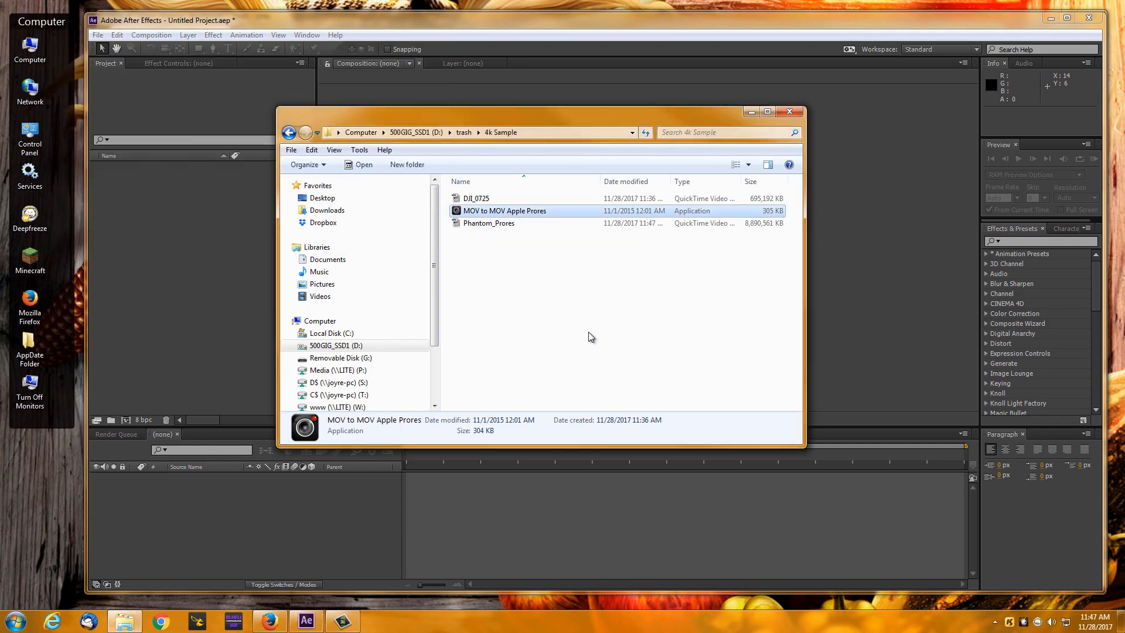
Compare the file details of Phantom_Prores with those of DJI_0725
left_click(498, 225)
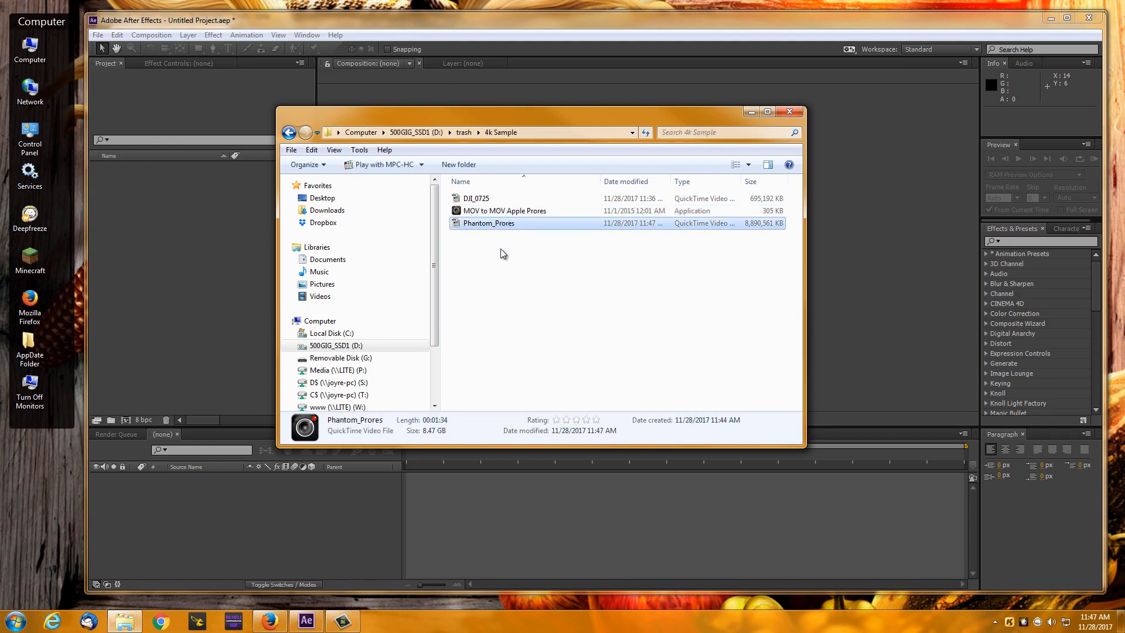
left_click(487, 198)
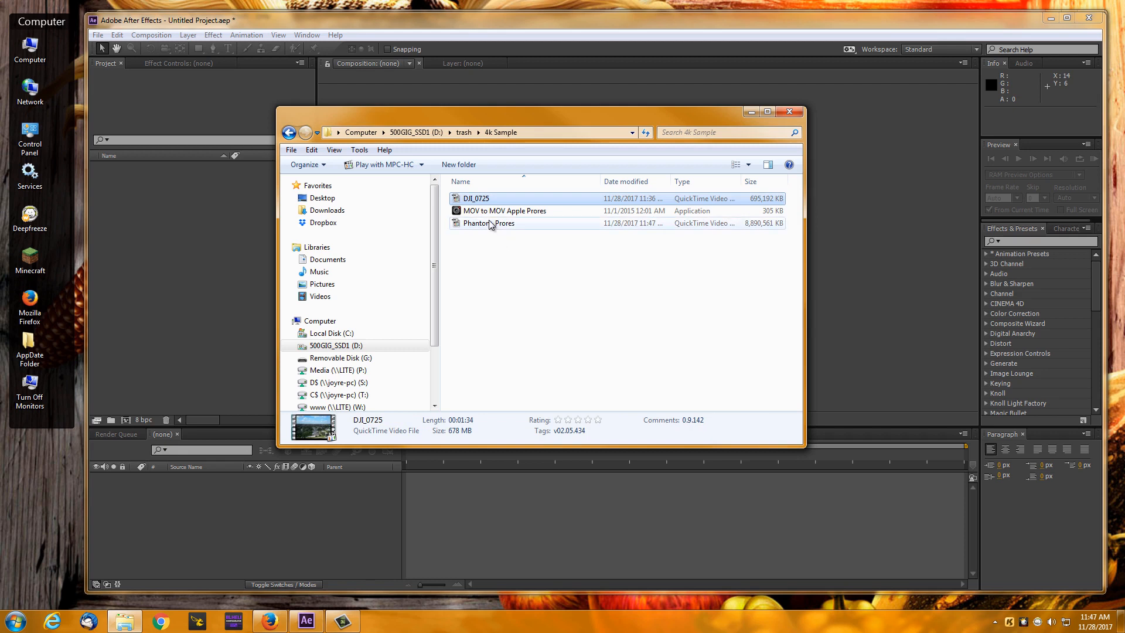
left_click(483, 225)
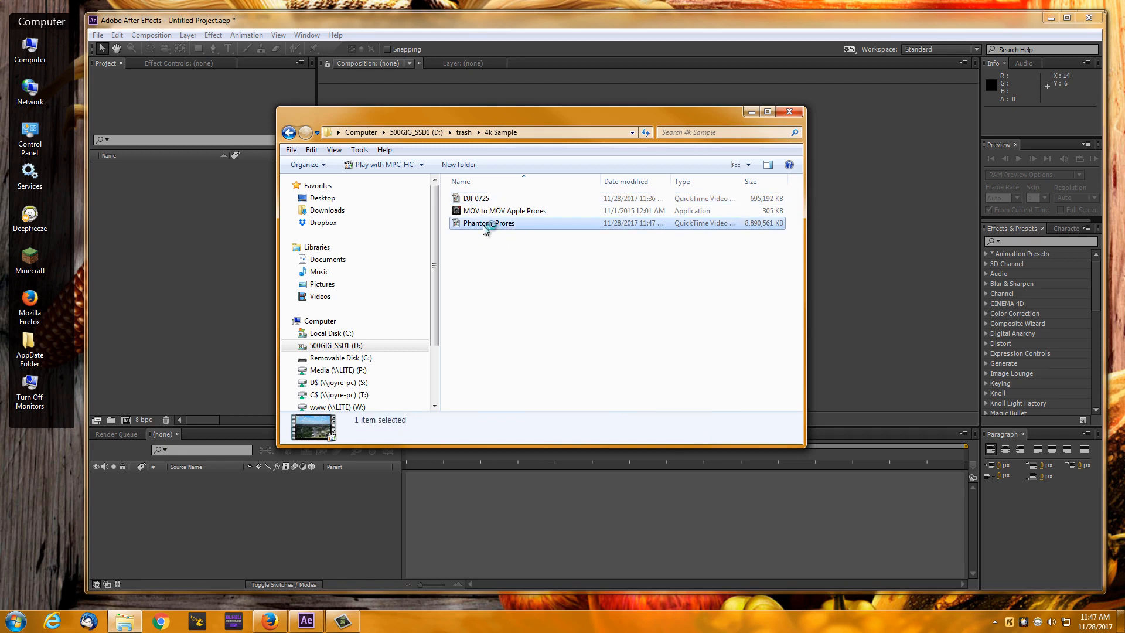
Play the Phantom_Prores video in full screen, return it to a window and close the player
double_click(485, 223)
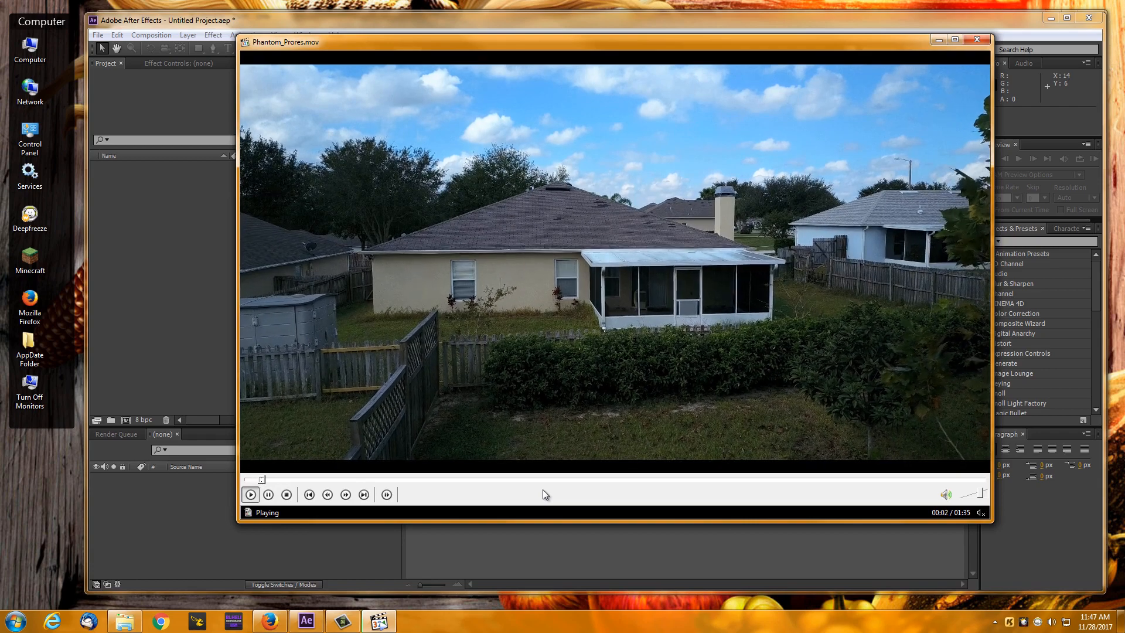
key("alt+Return")
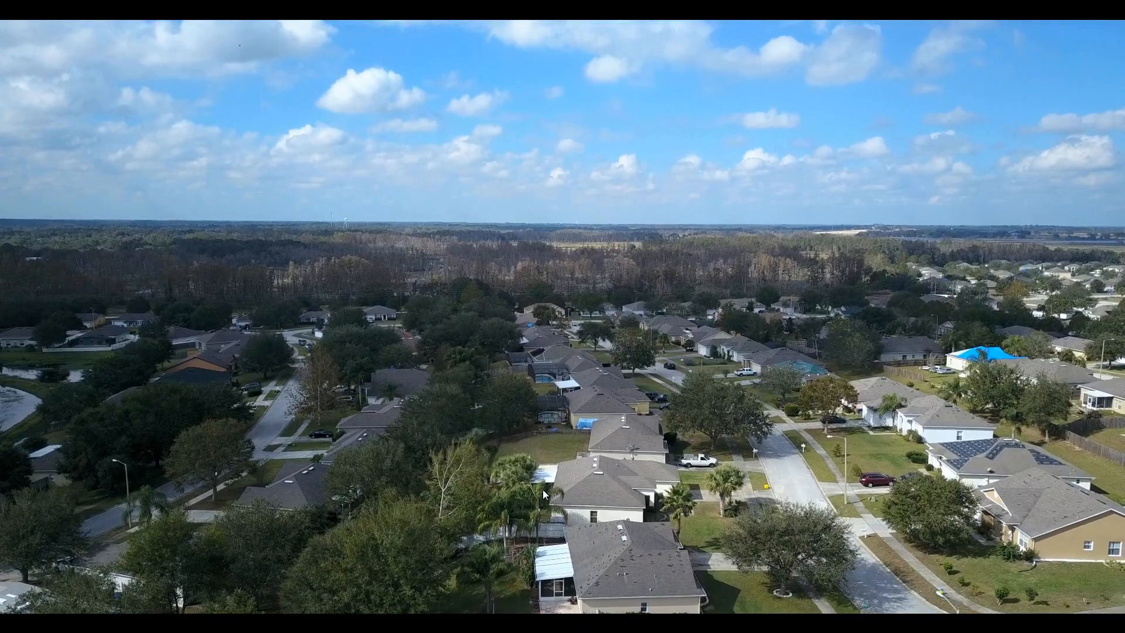
double_click(544, 494)
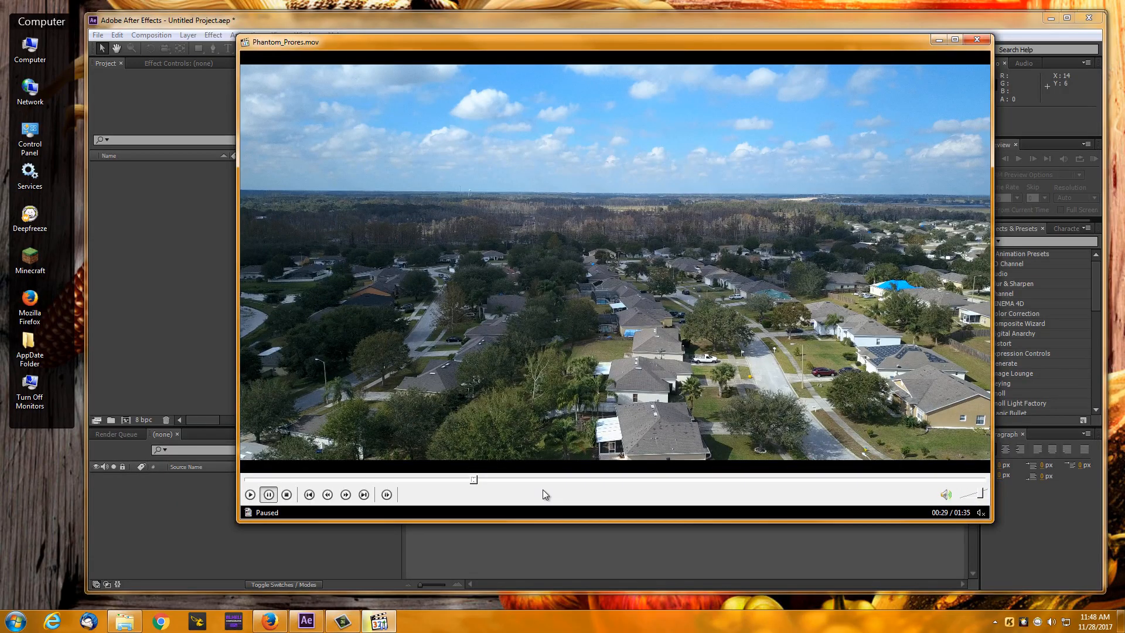
left_click(971, 43)
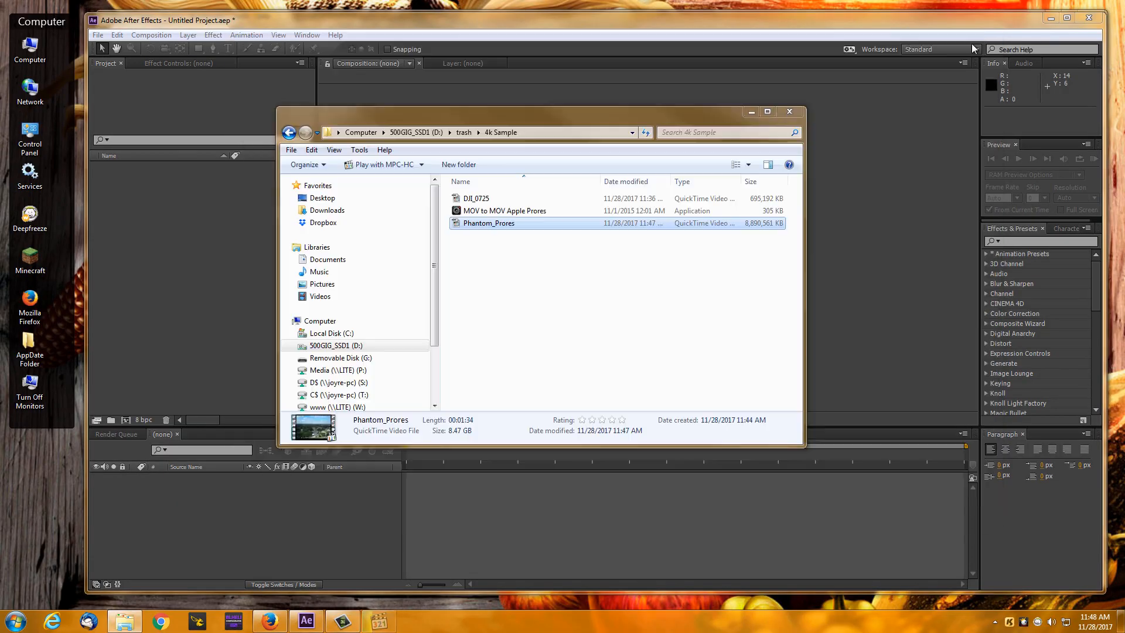
Import DJI_0725 from the 4k Sample folder into After Effects as a new composition and scrub its timeline to about 0:00:36:20
left_click(582, 295)
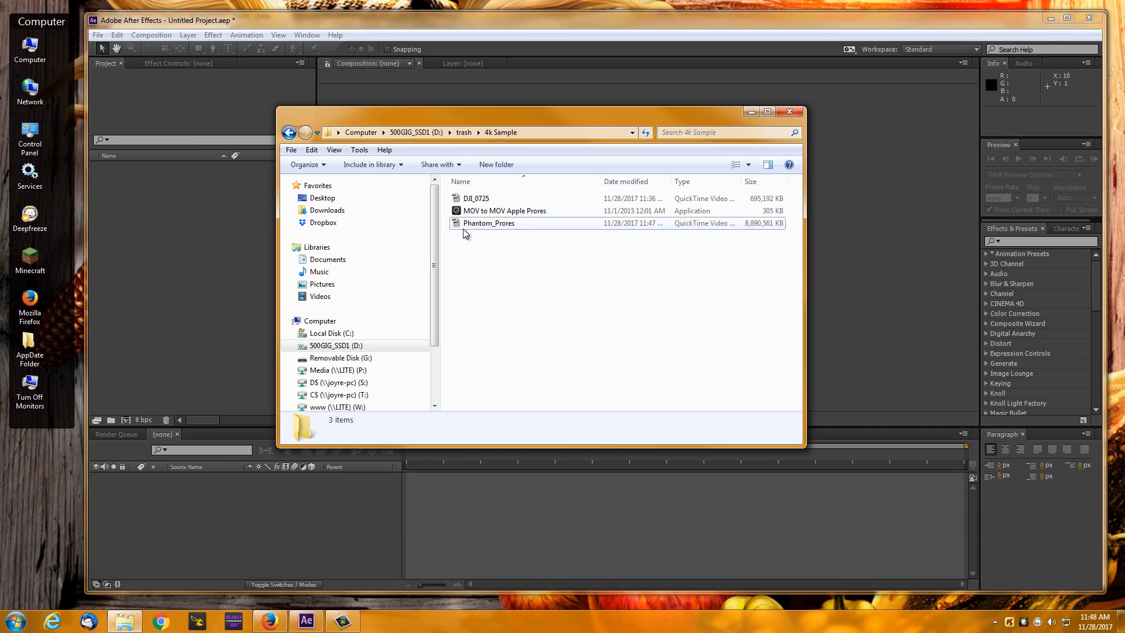
left_click(476, 199)
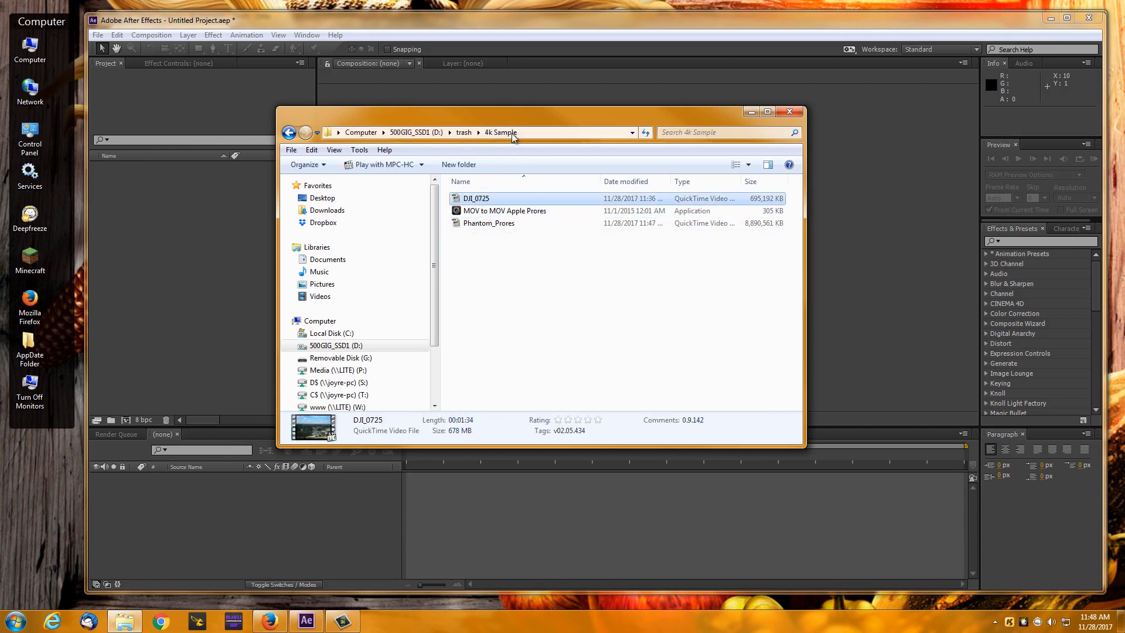
left_click_drag(524, 121, 695, 144)
left_click_drag(644, 222, 164, 93)
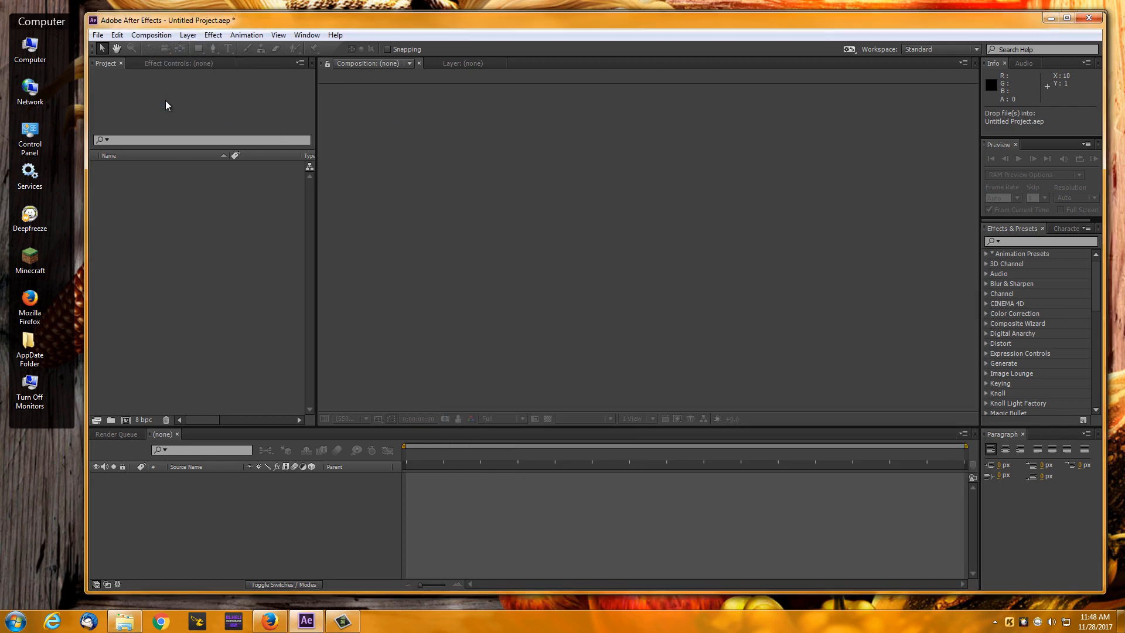
left_click_drag(160, 166, 128, 418)
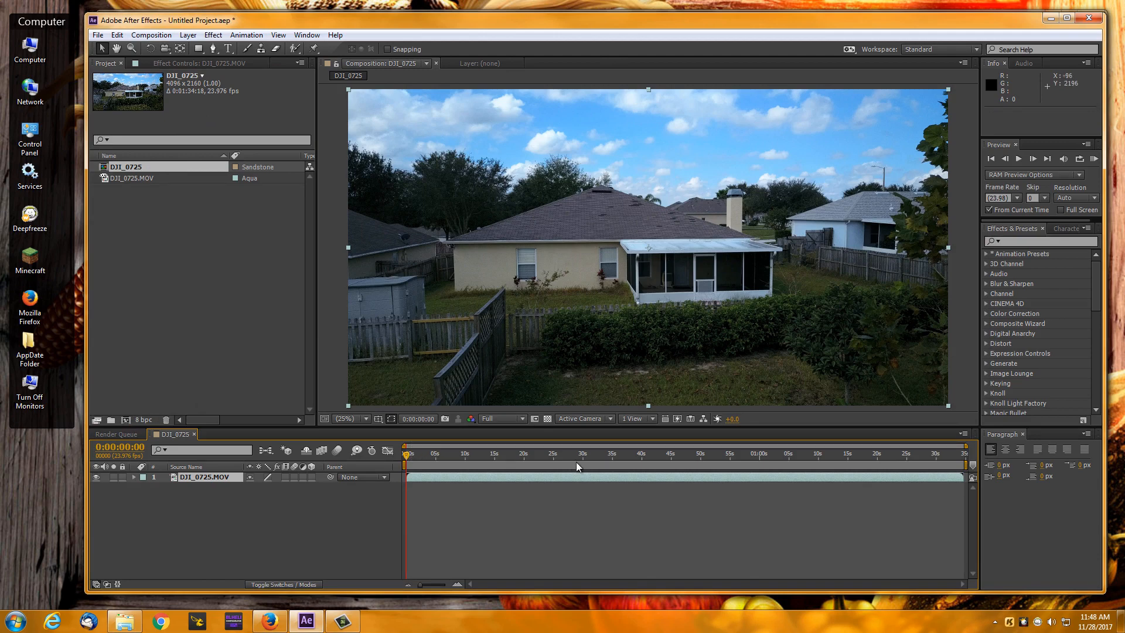
left_click_drag(409, 456, 624, 455)
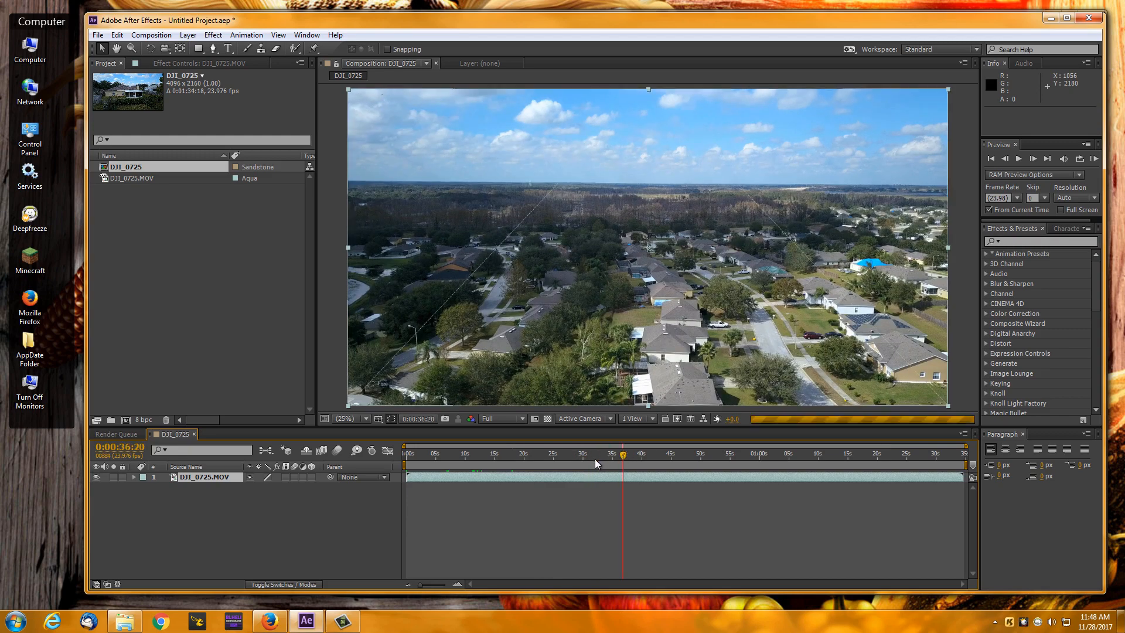
Undo the creation of the DJI_0725 composition and the import of its footage
left_click(225, 322)
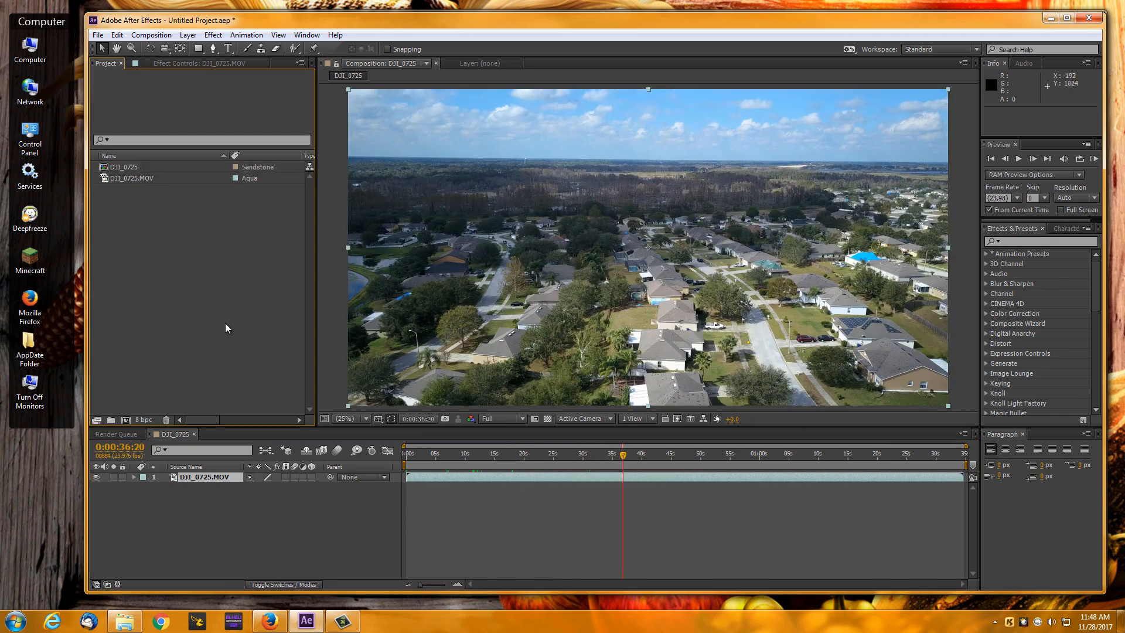
key("ctrl+z")
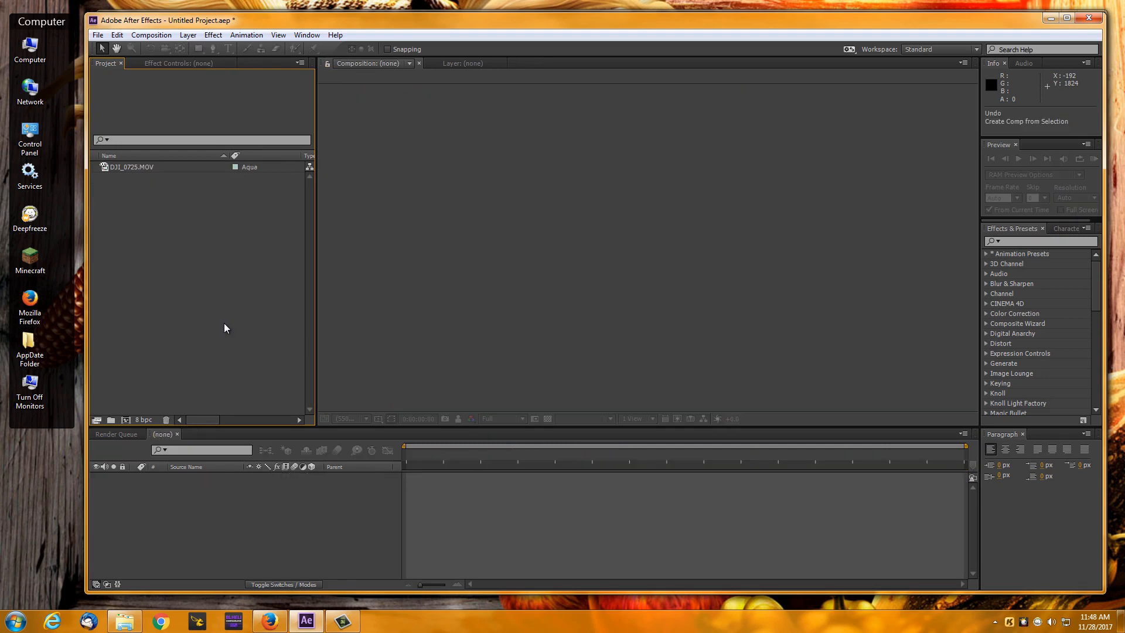
key("ctrl+z")
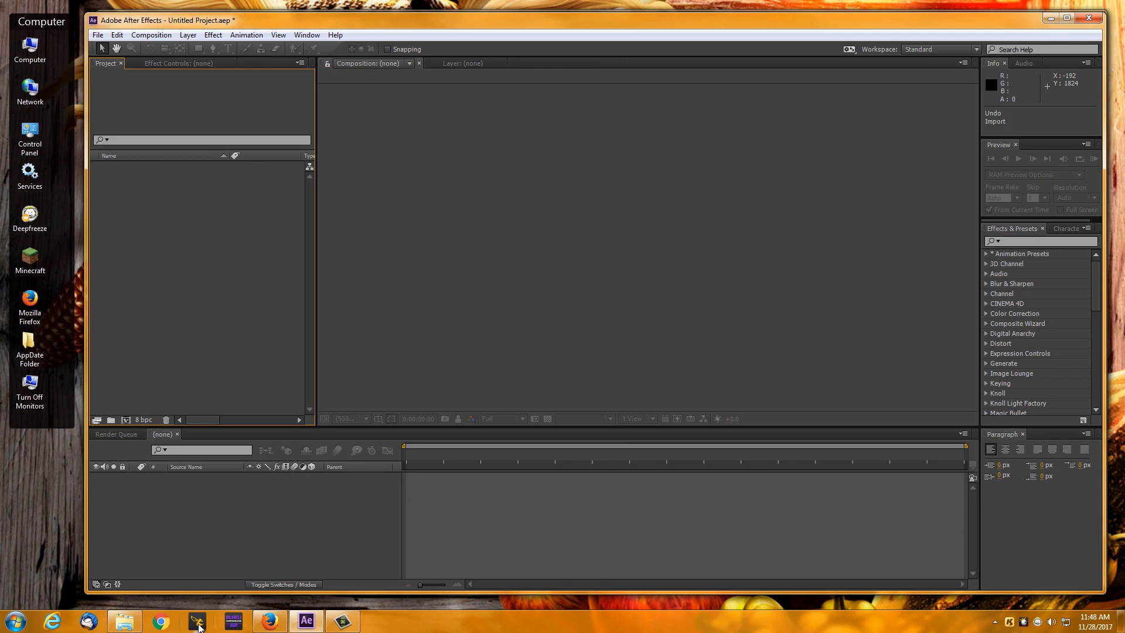
Import Phantom_Prores from the 4k Sample folder into After Effects and create a composition from that footage
left_click(124, 624)
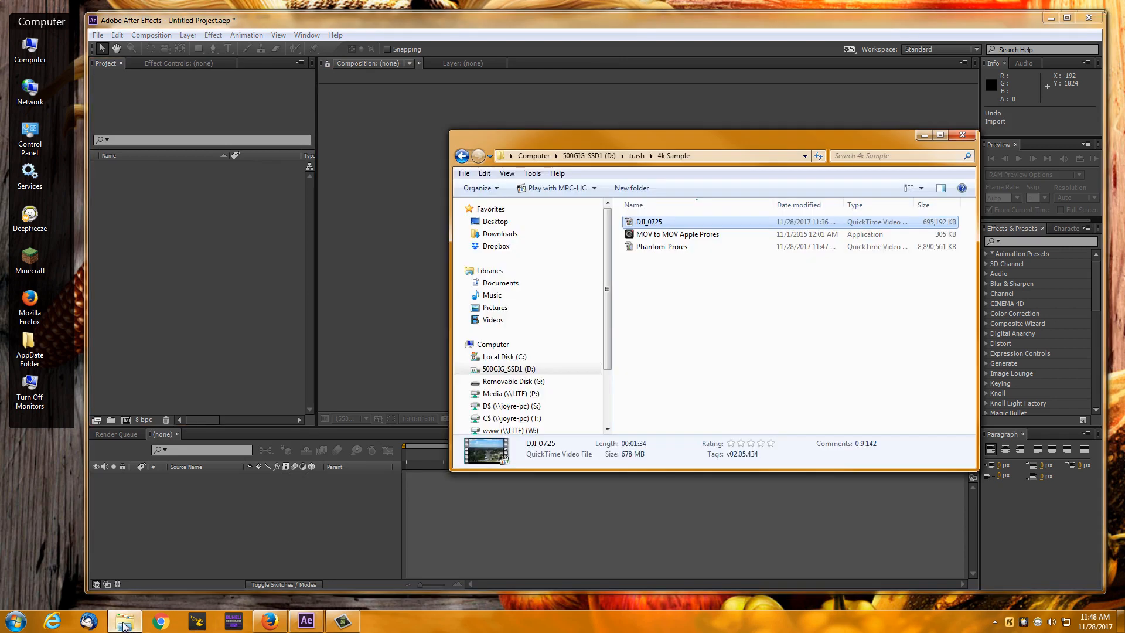
left_click(663, 247)
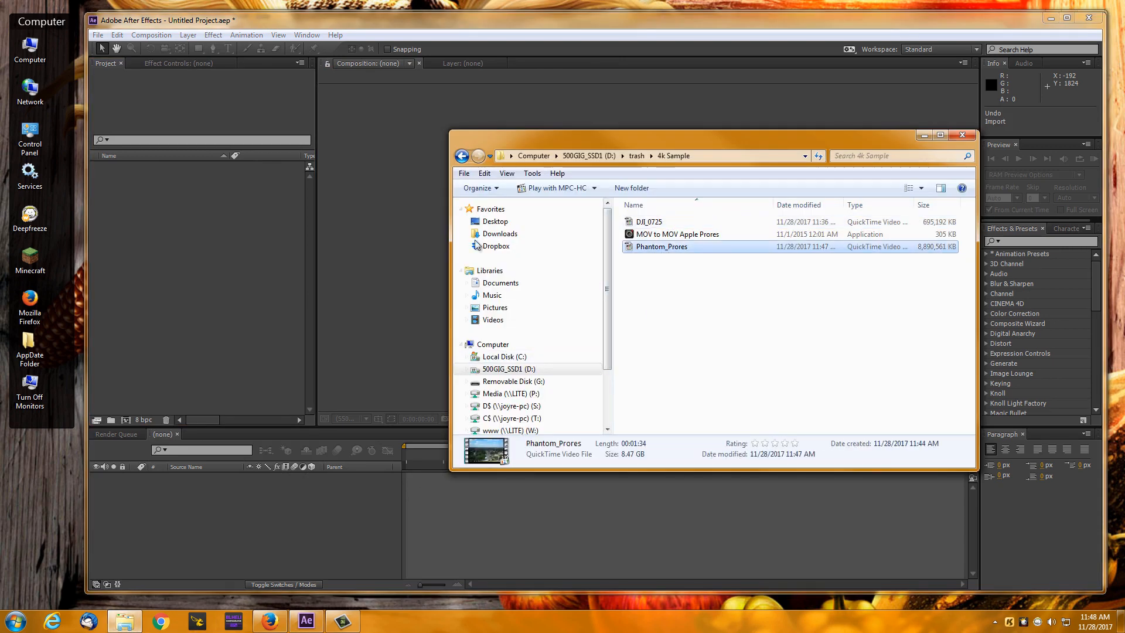
left_click_drag(632, 247, 213, 113)
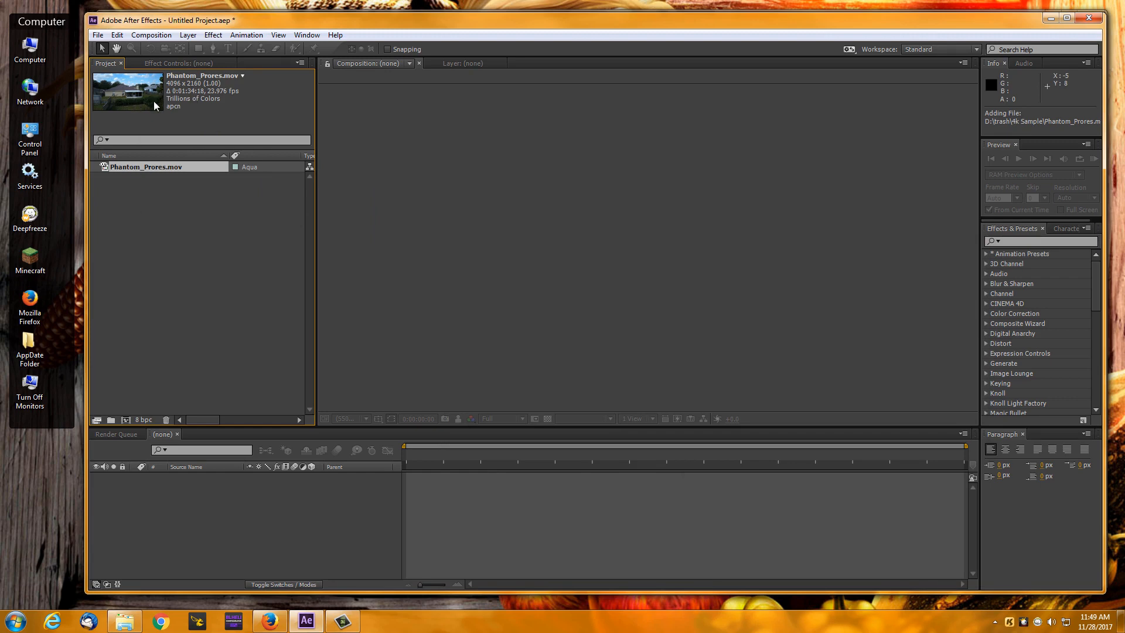
left_click_drag(146, 165, 128, 419)
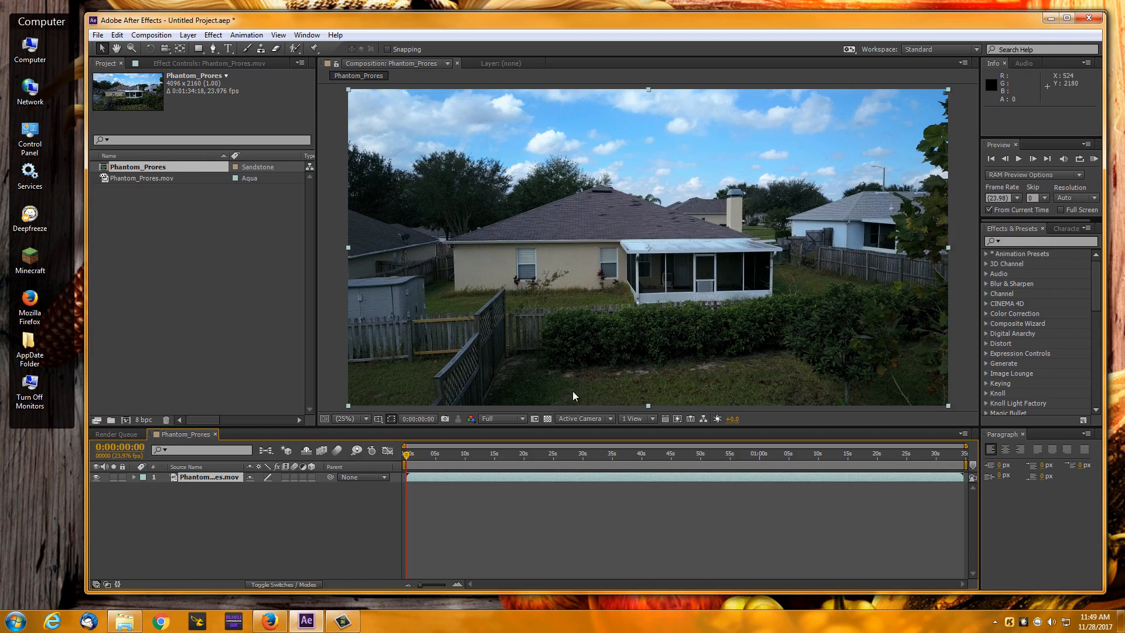
Scrub back and forth through the Phantom_Prores timeline to check playback, stopping at about 0:00:18:03
left_click_drag(404, 454, 567, 461)
left_click_drag(582, 459, 932, 461)
left_click_drag(857, 456, 512, 460)
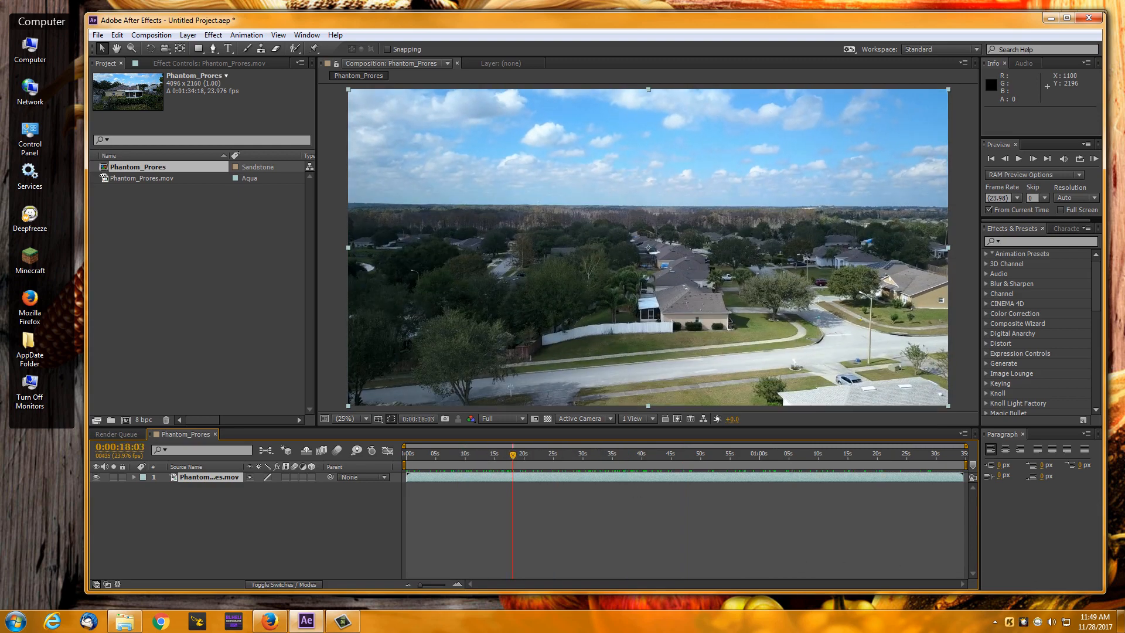